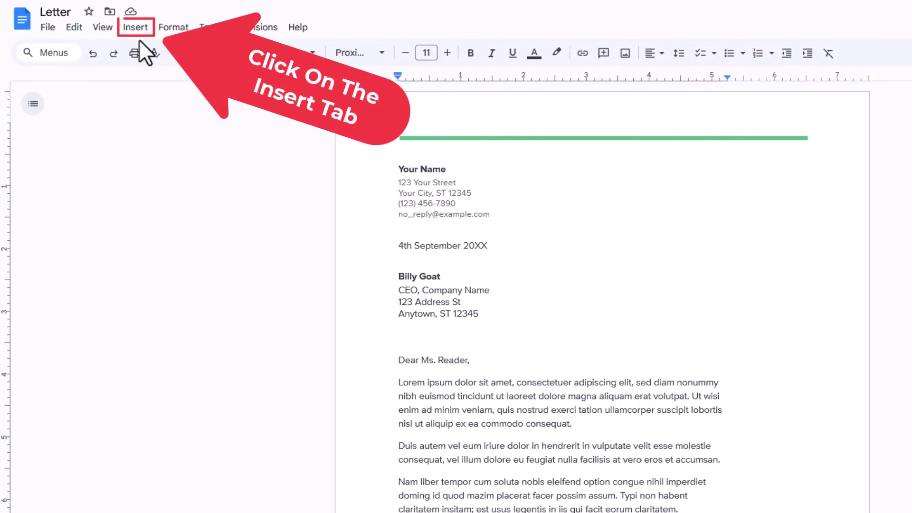
# Start a new blank drawing from the Insert > Drawing menu
pyautogui.click(135, 27)
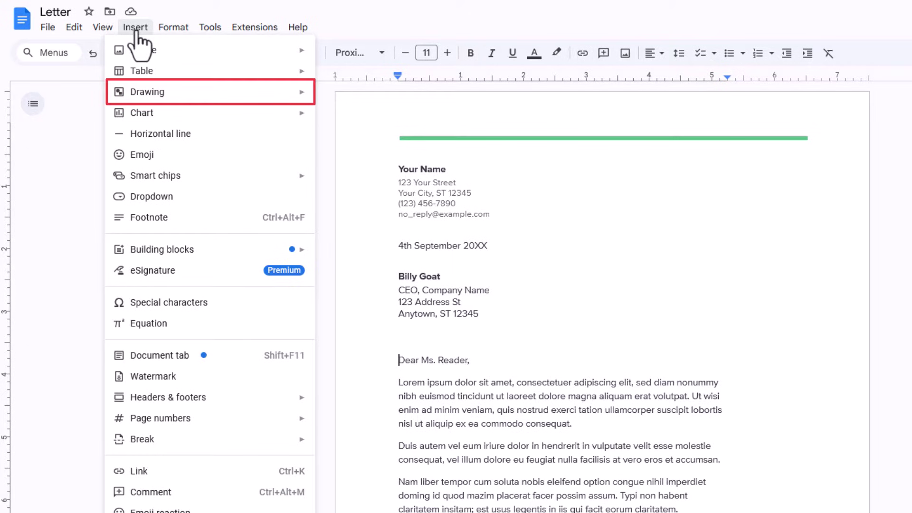
pyautogui.moveTo(181, 93)
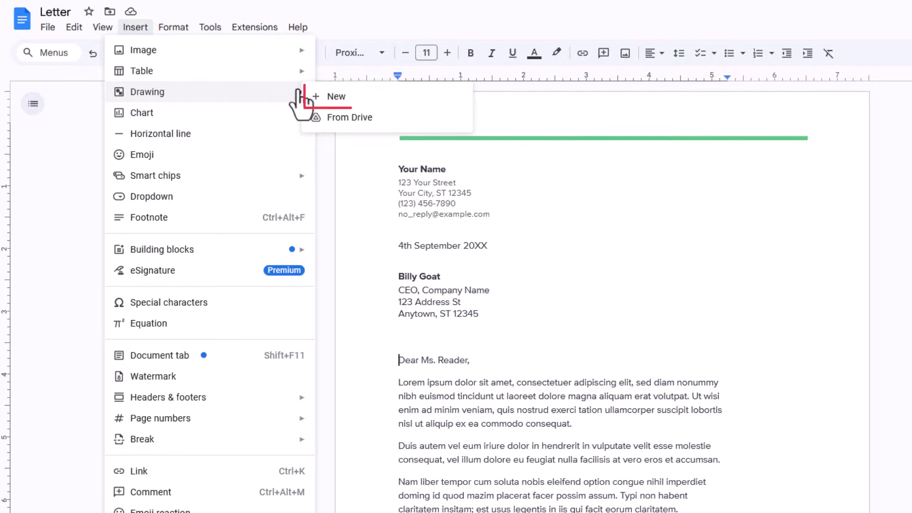
pyautogui.click(363, 99)
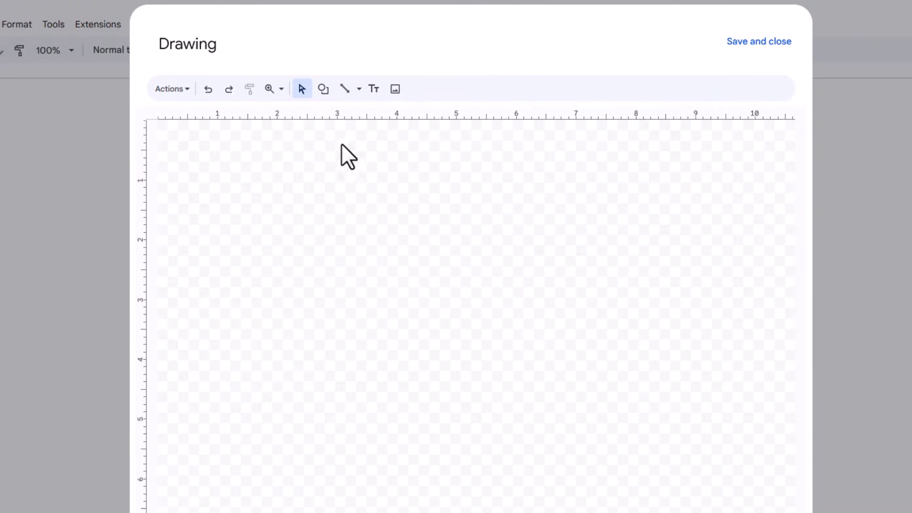
# Draw a text box on the canvas, type 'HELLO THERE!' and select that text
pyautogui.click(375, 90)
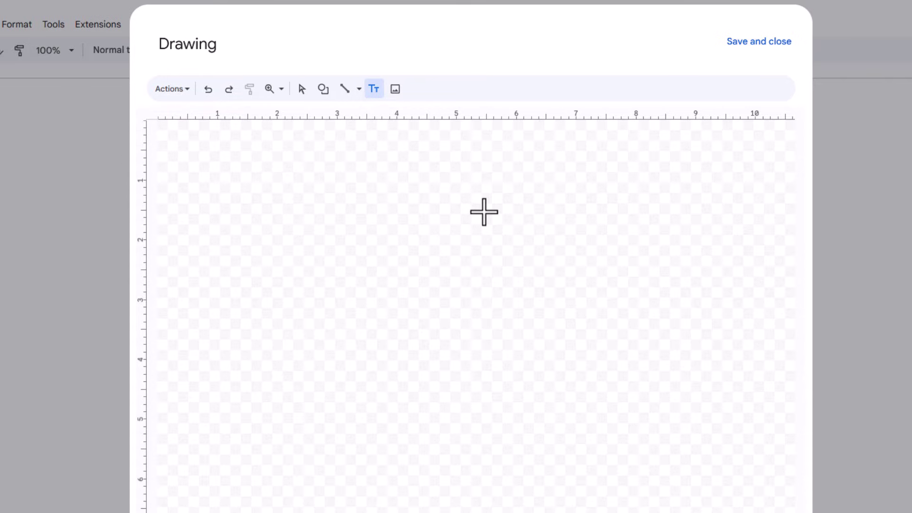
pyautogui.moveTo(485, 211); pyautogui.dragTo(220, 249)
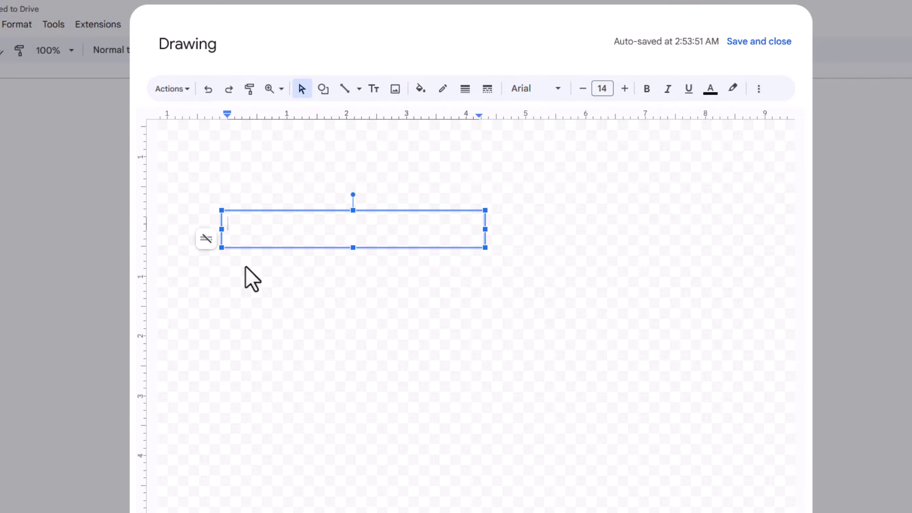
pyautogui.write('HELLO THERE!')
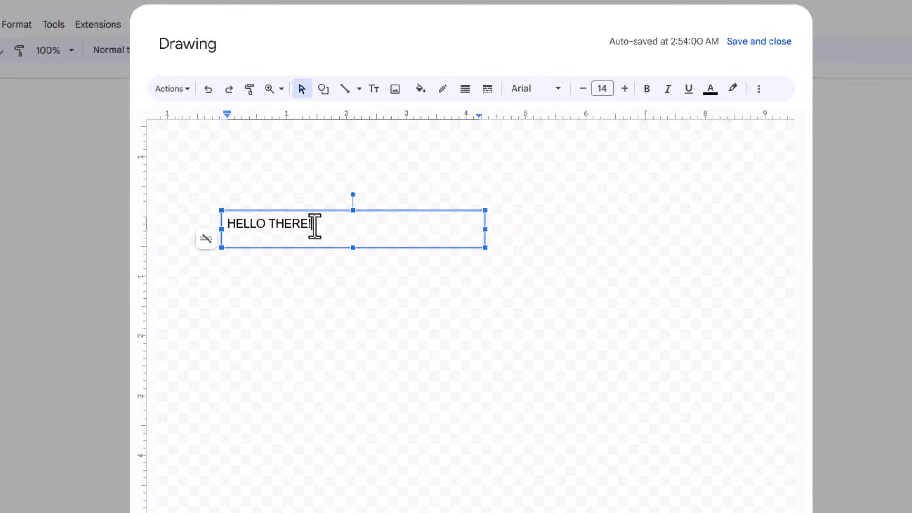
pyautogui.moveTo(314, 228); pyautogui.dragTo(230, 231)
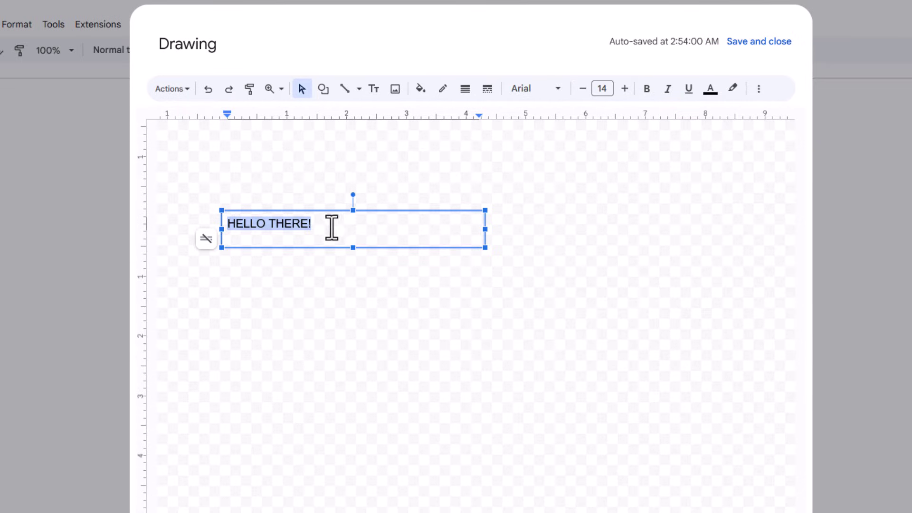
# Make 'HELLO THERE!' bold at size 24 and narrow its text box to fit the words
pyautogui.click(554, 93)
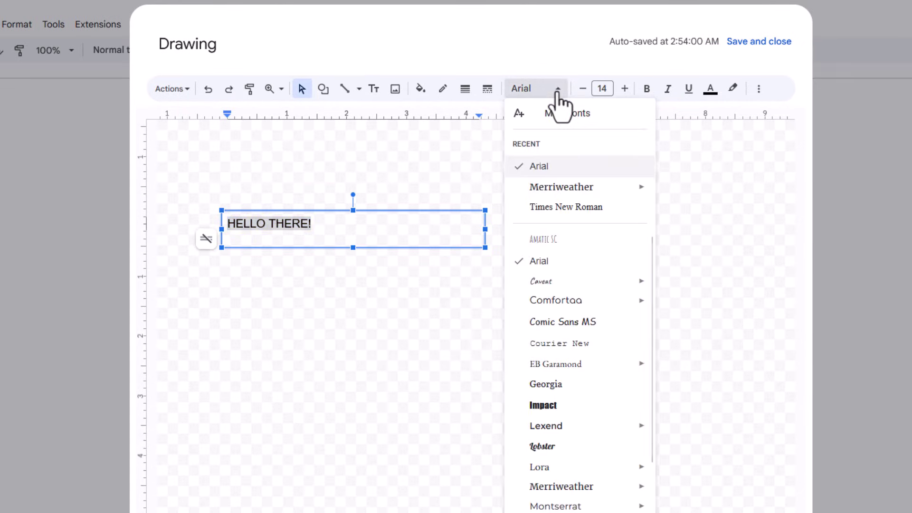
pyautogui.click(569, 52)
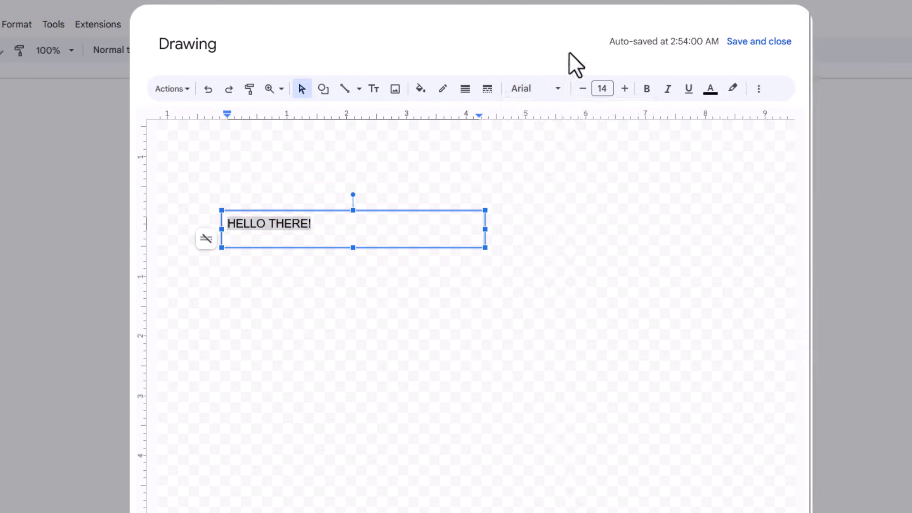
pyautogui.click(624, 94)
pyautogui.click(624, 94)
pyautogui.click(624, 94)
pyautogui.click(623, 94)
pyautogui.click(623, 94)
pyautogui.click(623, 94)
pyautogui.click(623, 95)
pyautogui.click(623, 94)
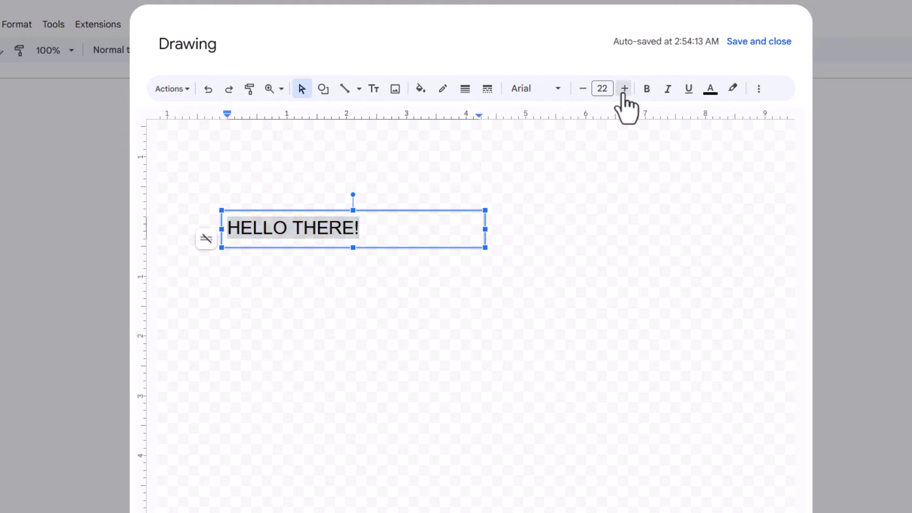
pyautogui.click(623, 94)
pyautogui.click(623, 94)
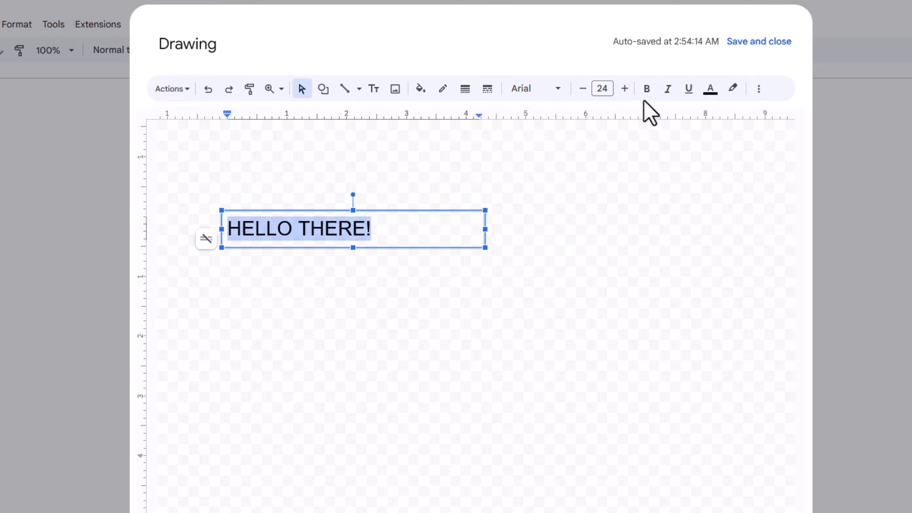
pyautogui.click(647, 89)
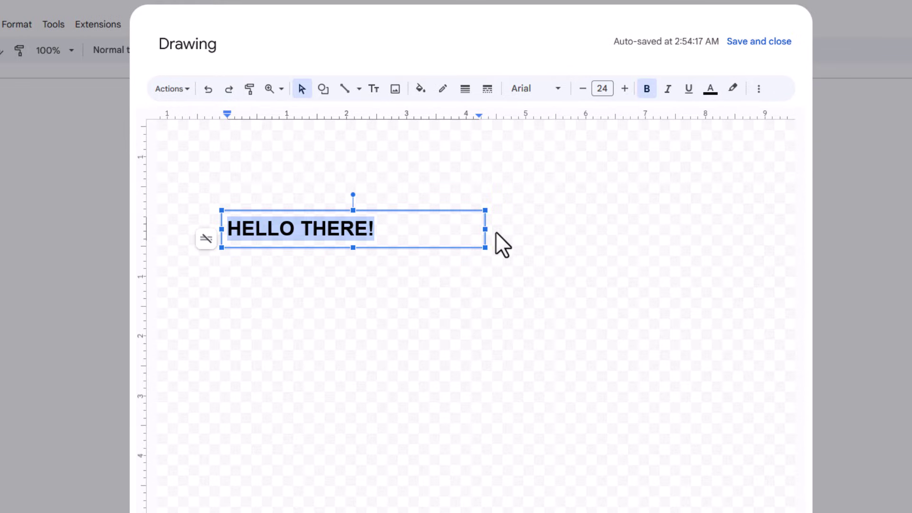
pyautogui.moveTo(485, 247); pyautogui.dragTo(385, 250)
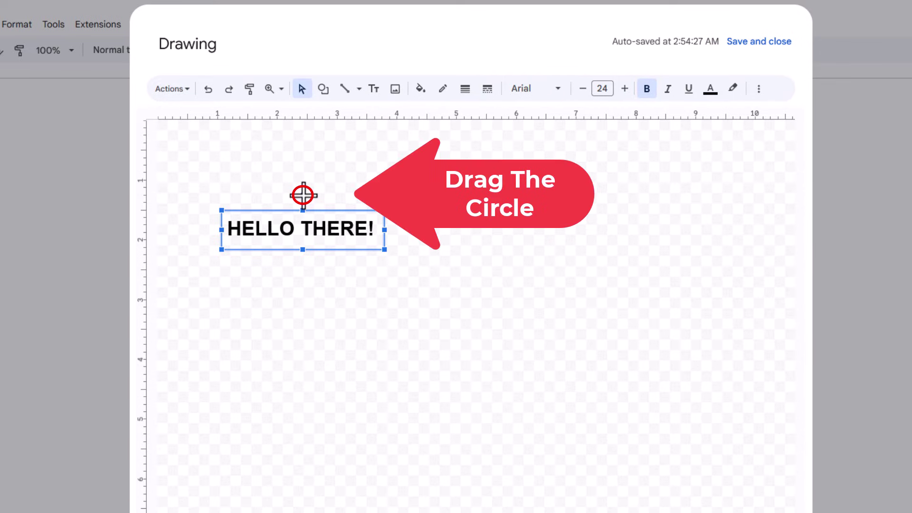
# Rotate the text box to a diagonal tilt and save the drawing into the letter
pyautogui.moveTo(303, 195); pyautogui.dragTo(312, 215)
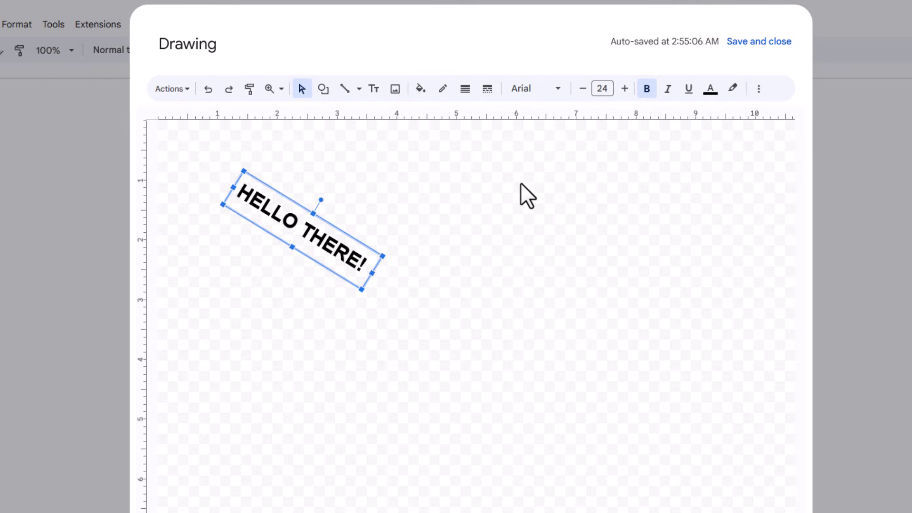
pyautogui.click(760, 48)
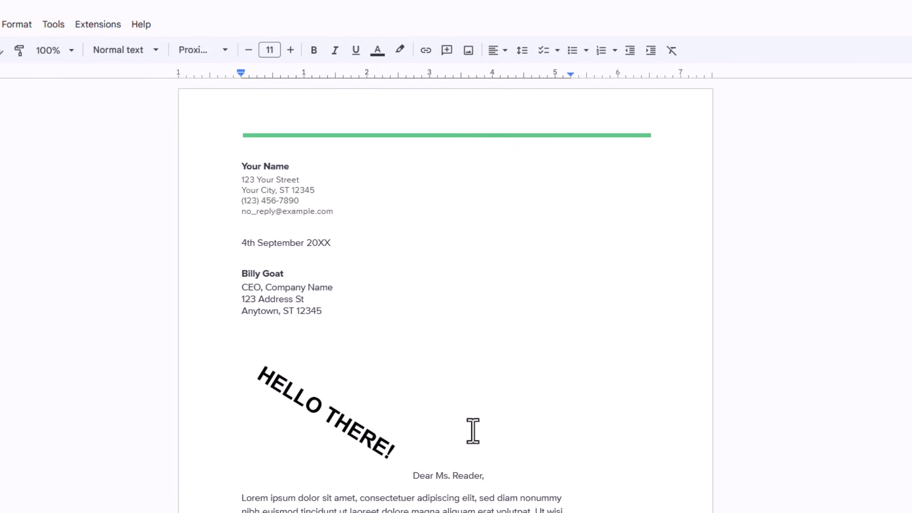
# Move the drawing up after the recipient's title line and open All image options
pyautogui.click(403, 429)
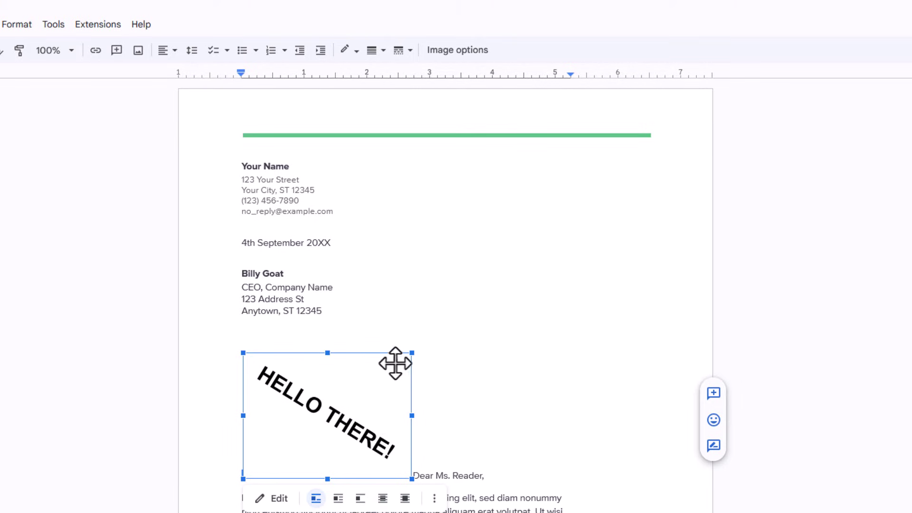
pyautogui.click(402, 291)
pyautogui.moveTo(402, 290); pyautogui.dragTo(402, 291)
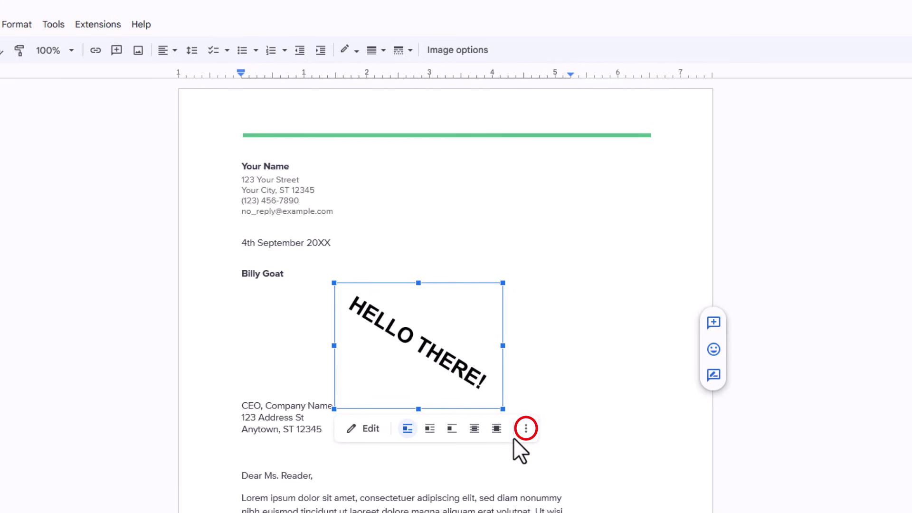
pyautogui.click(526, 429)
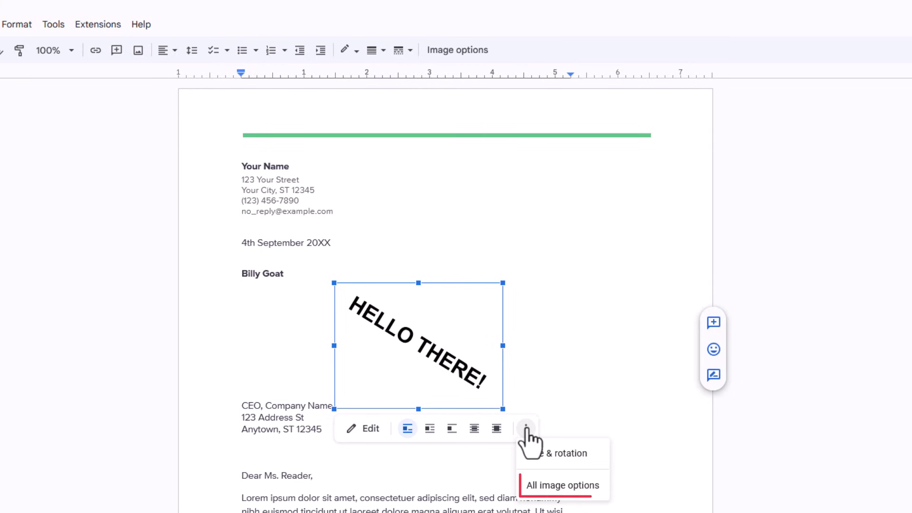
pyautogui.click(526, 487)
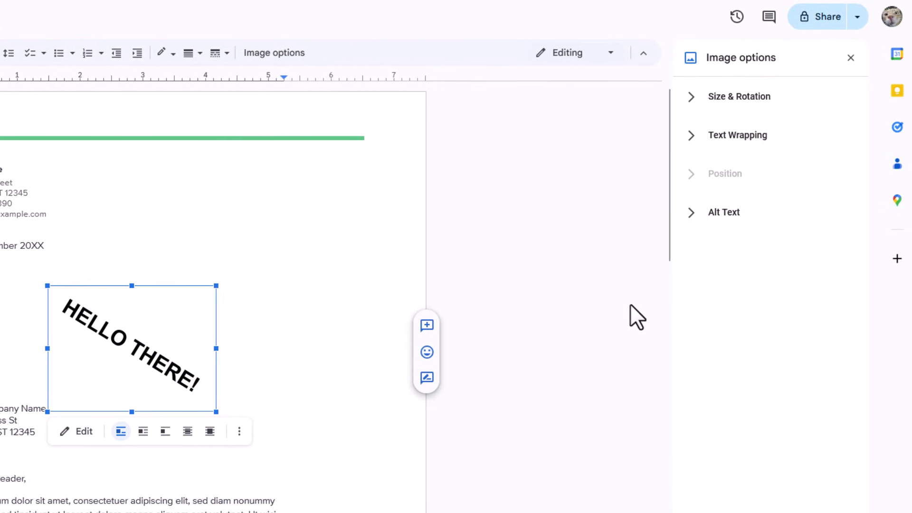
# Set text wrapping to In front of text and drag the drawing up near the letter's top
pyautogui.click(688, 135)
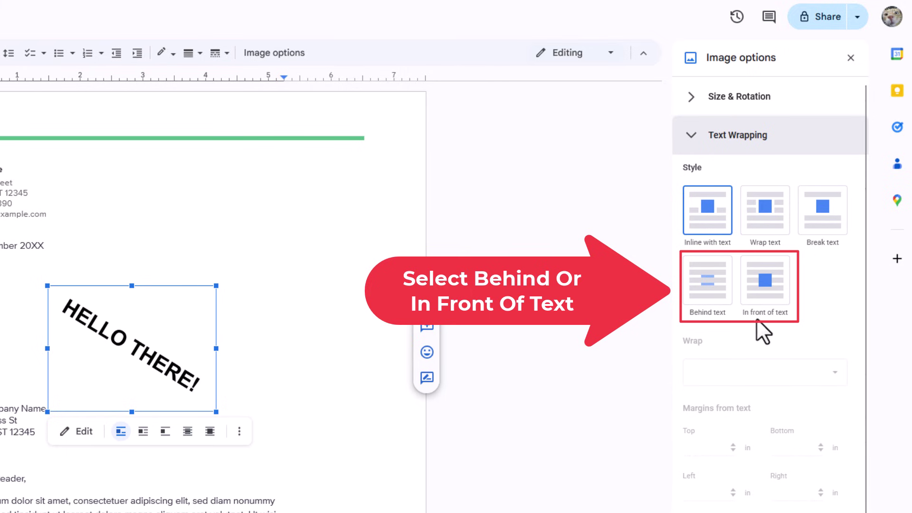
pyautogui.click(766, 292)
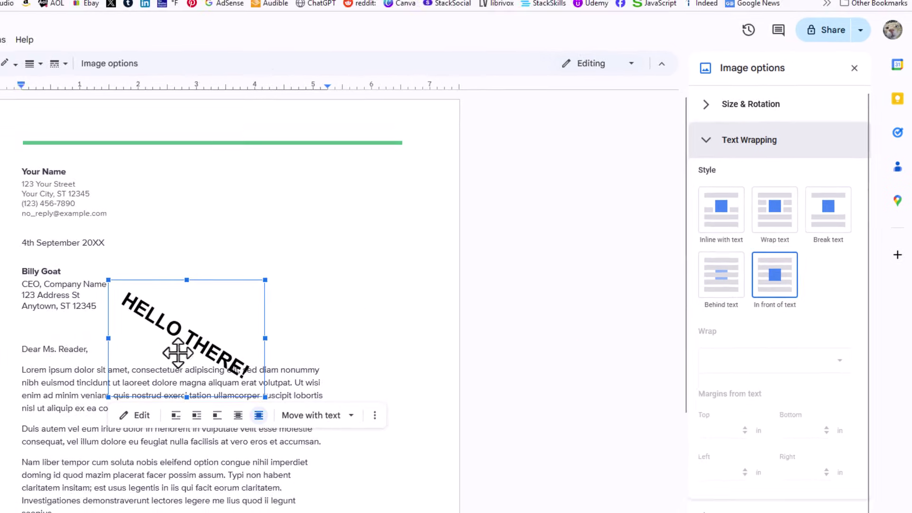
pyautogui.moveTo(161, 345); pyautogui.dragTo(270, 251)
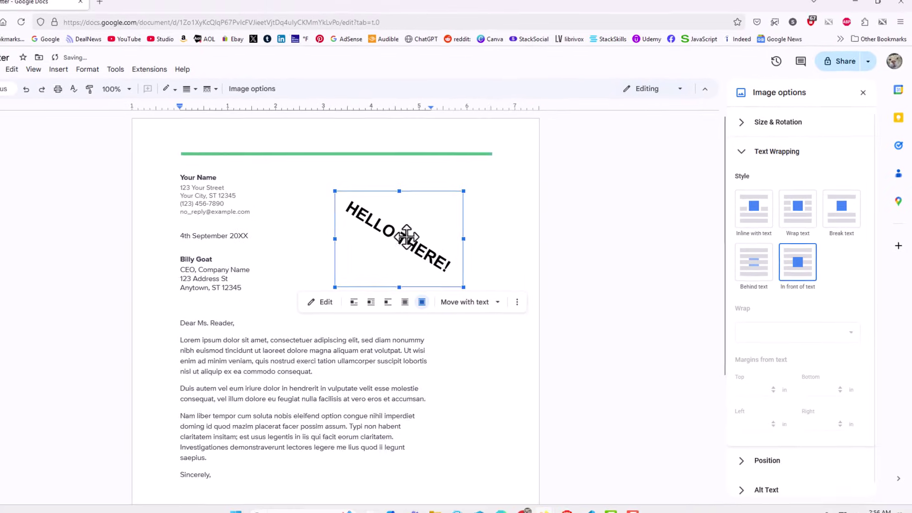
pyautogui.moveTo(377, 243); pyautogui.dragTo(426, 236)
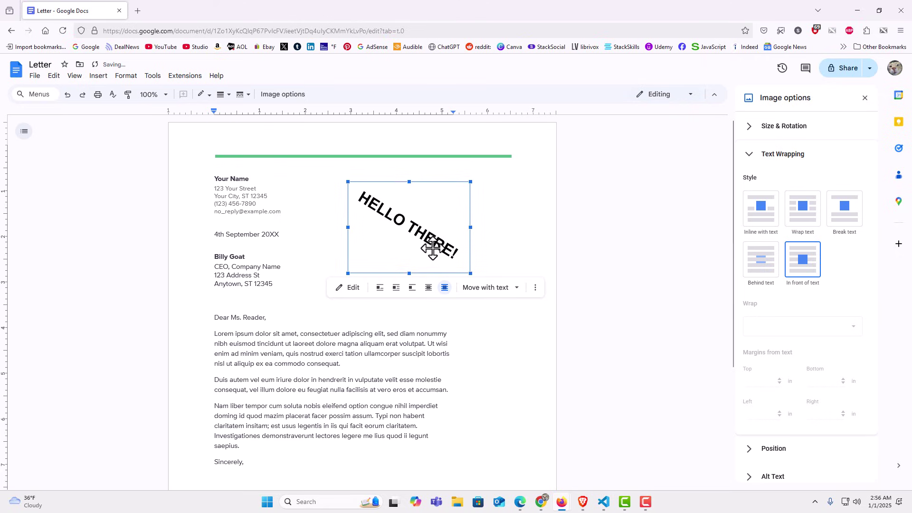
pyautogui.click(495, 346)
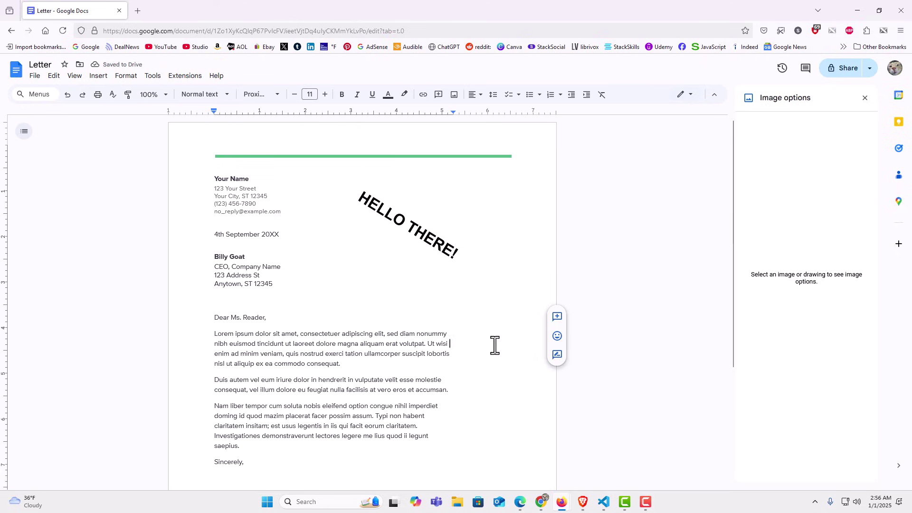